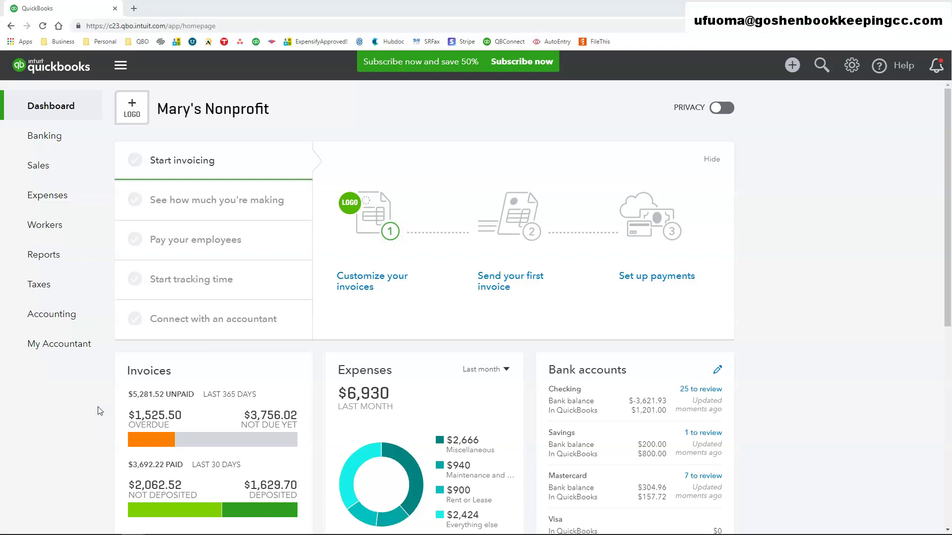
Start a blank invoice from the + New menu under Customers
left_click(93, 412)
left_click(792, 65)
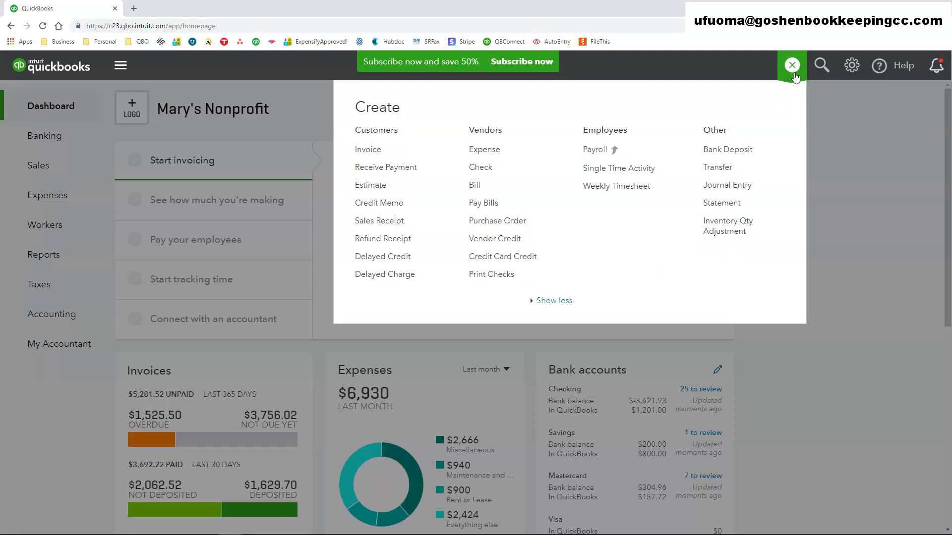
left_click(375, 152)
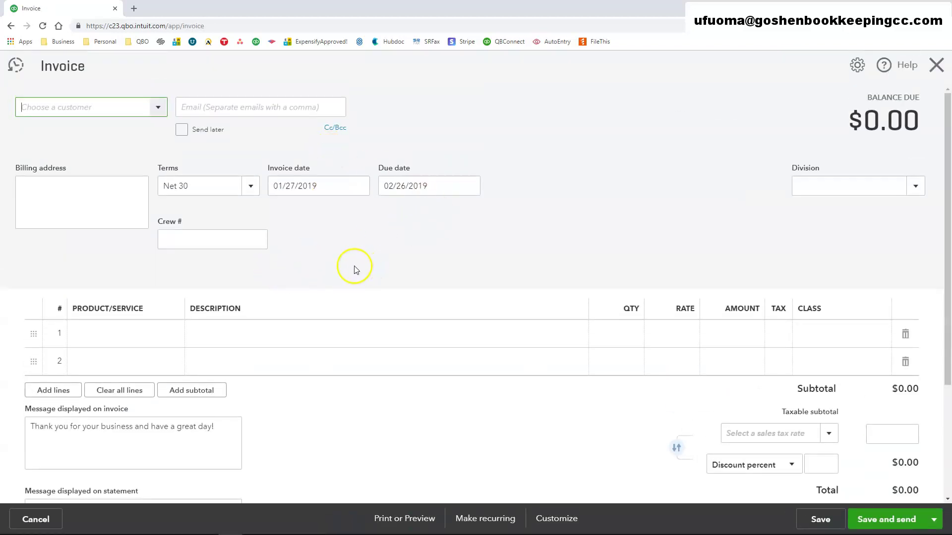
Pick ServantKeeper as the customer, filling its billing address and California 8% sales tax
left_click(160, 109)
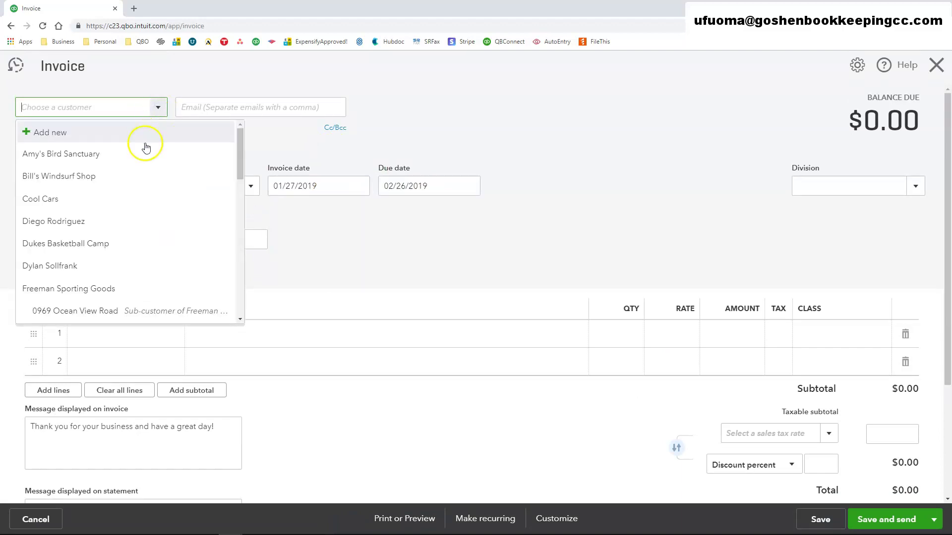
scroll(129, 295, "down", 4)
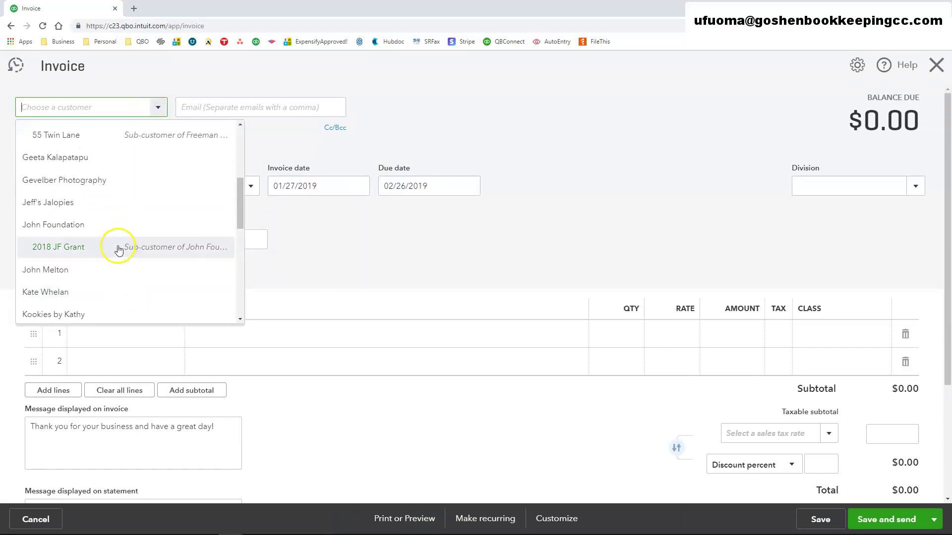
scroll(84, 267, "down", 6)
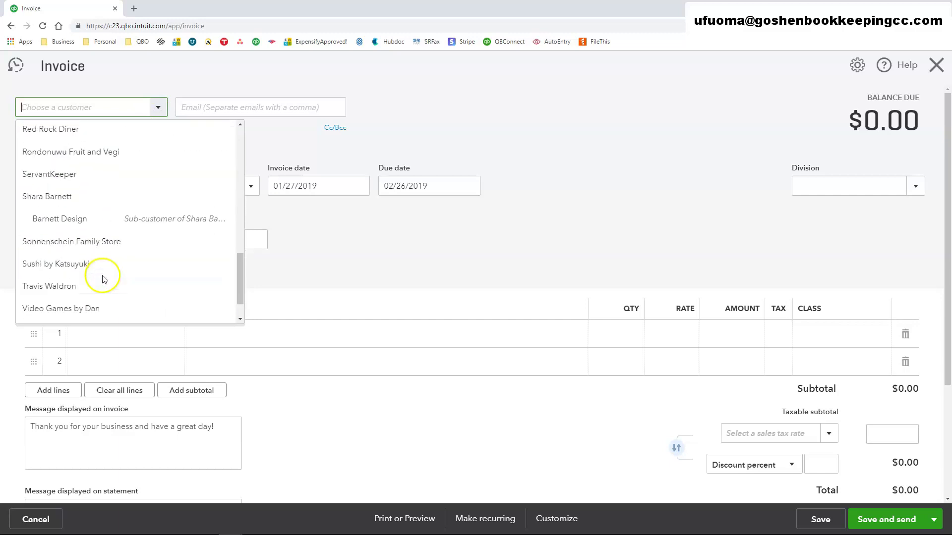
scroll(102, 278, "up", 4)
scroll(97, 268, "down", 4)
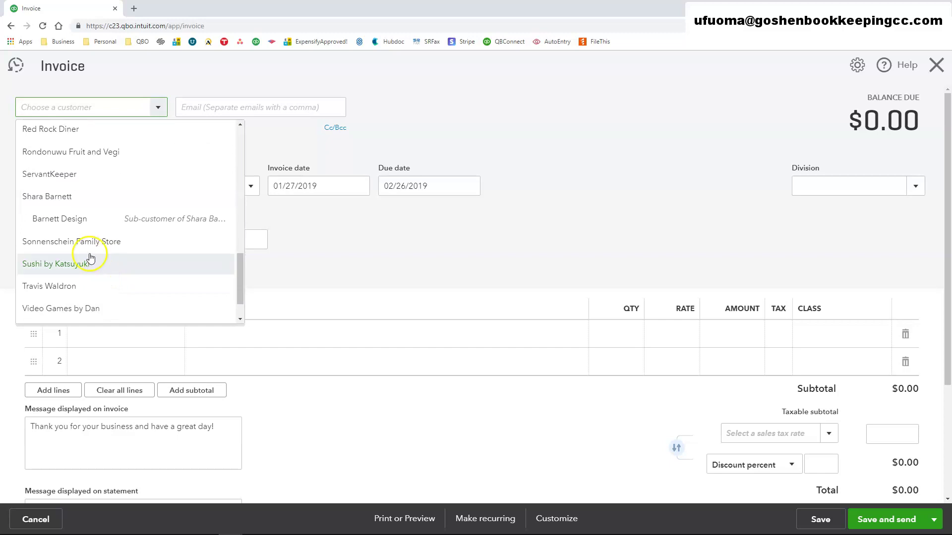
left_click(74, 175)
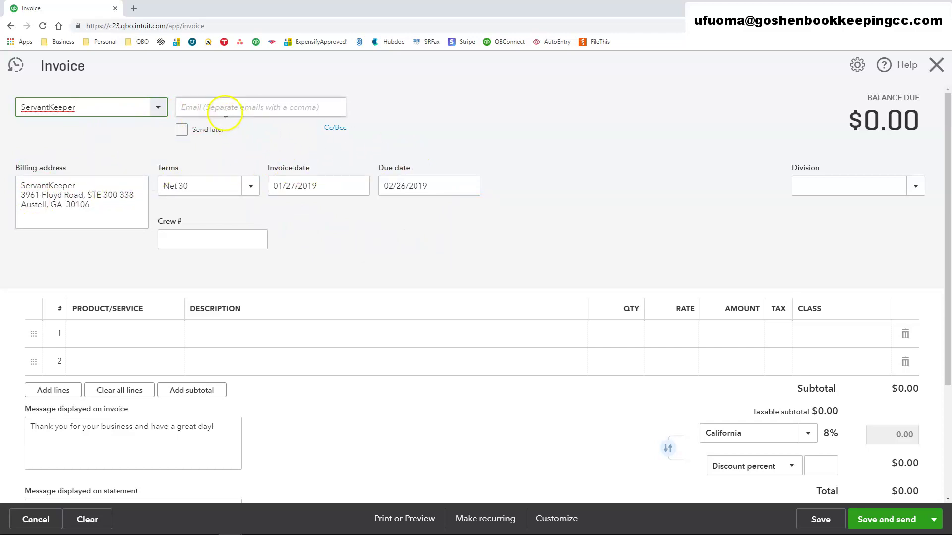
Enter the customer's e-mail address and add one blind-copy address under Cc/Bcc
left_click(219, 110)
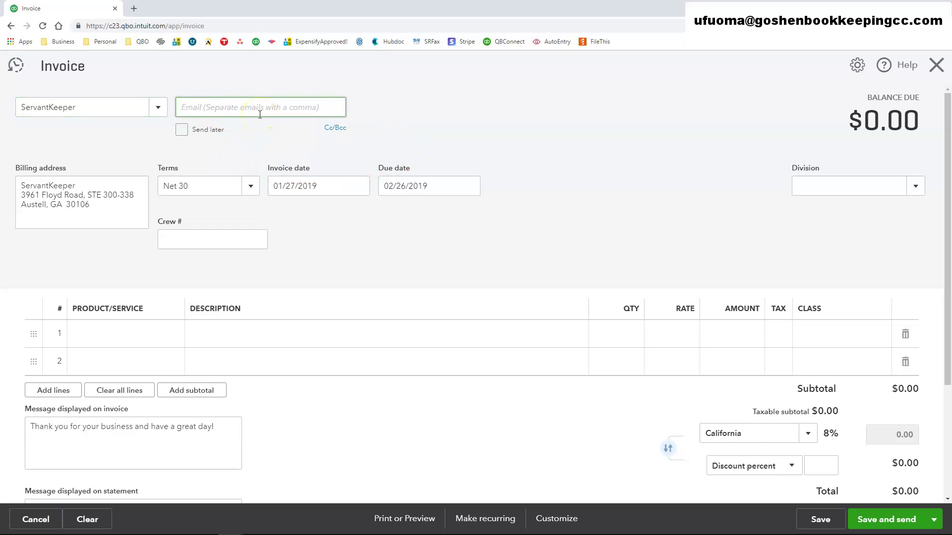
type("test@aol.com")
left_click(332, 129)
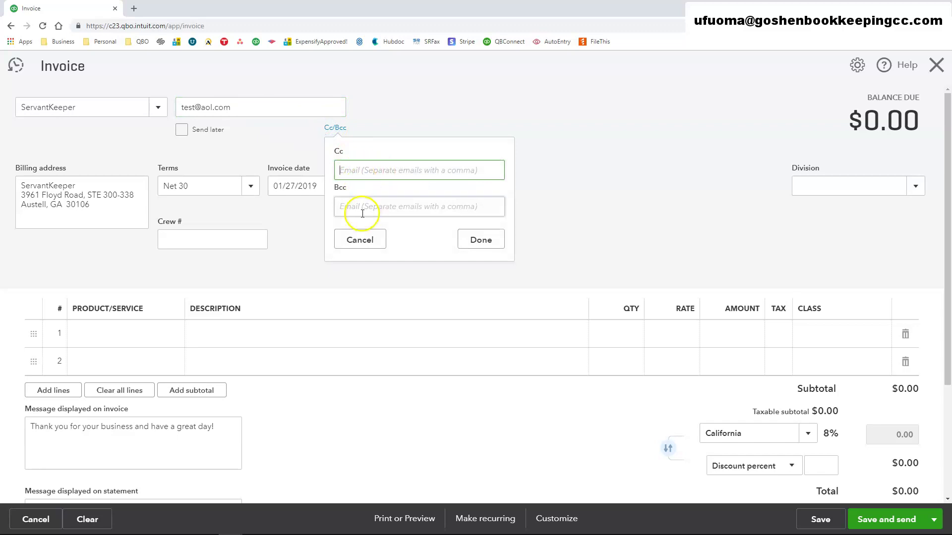
left_click(362, 208)
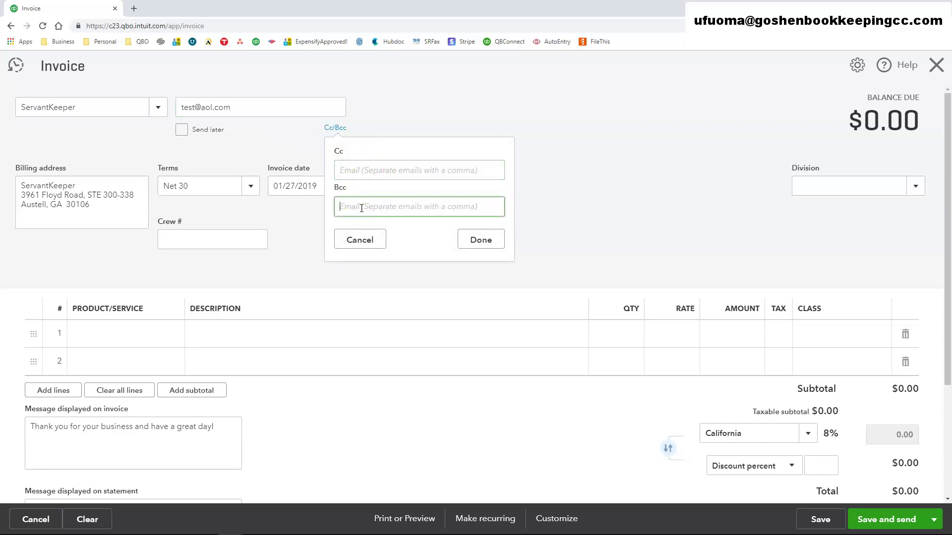
type("test")
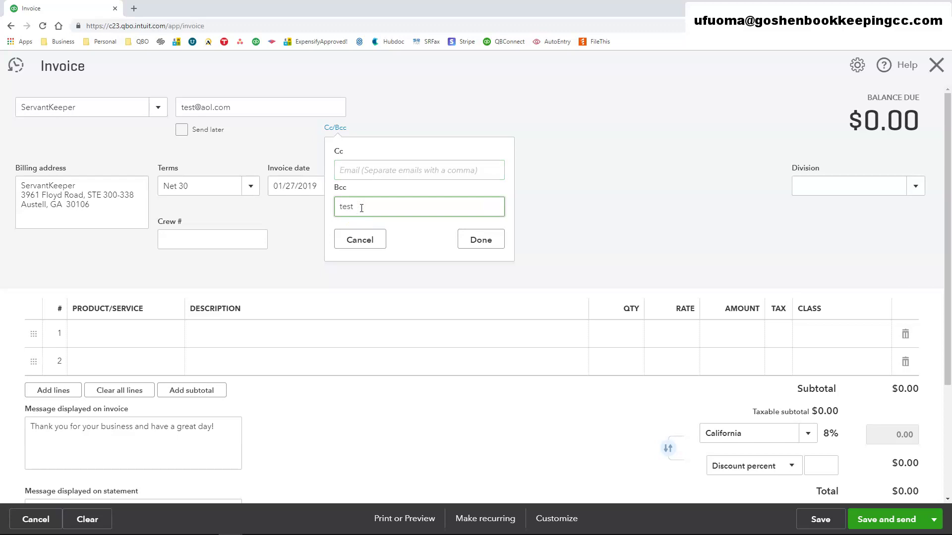
type("2@aol.com")
left_click_drag(397, 206, 314, 209)
left_click(483, 238)
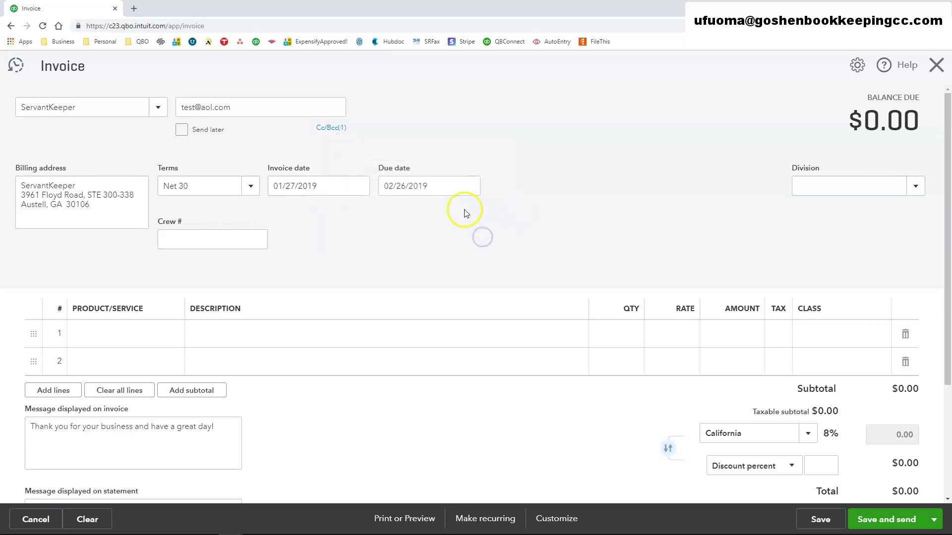
left_click(331, 127)
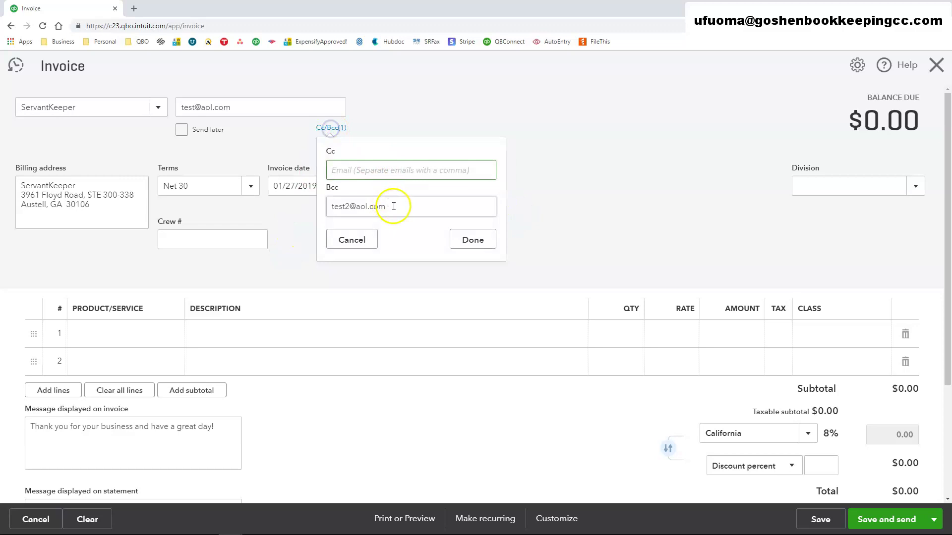
left_click(465, 240)
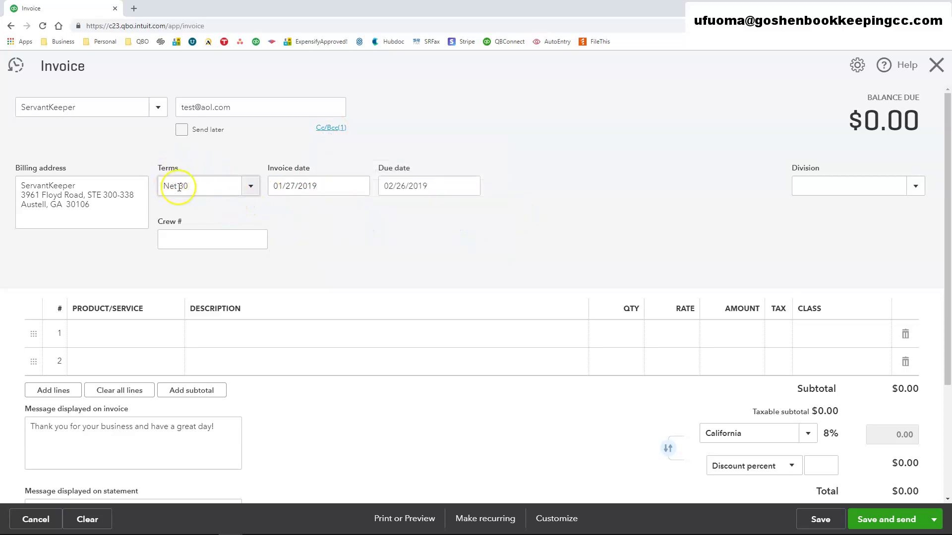
Confirm Net 30 terms and invoice date 01/27/2019, giving due date 02/26/2019
left_click(251, 187)
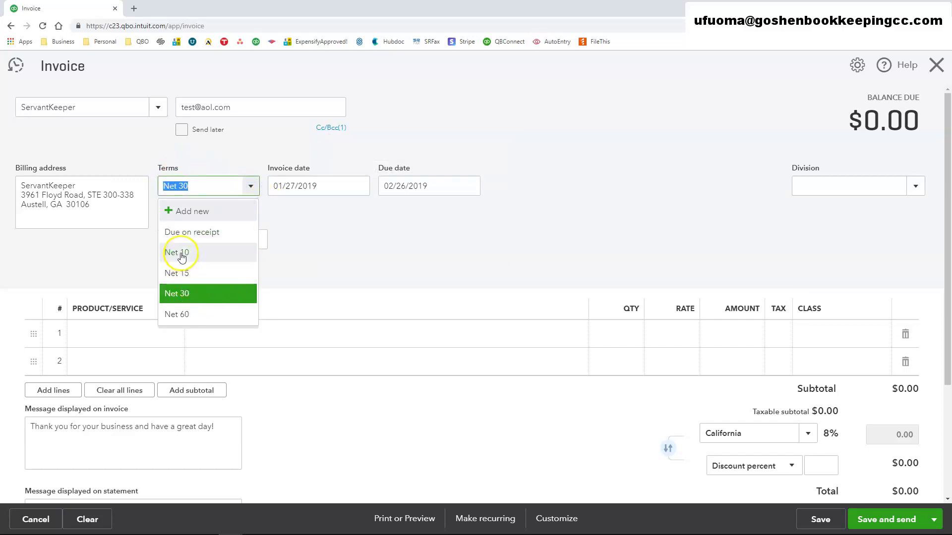
left_click(298, 259)
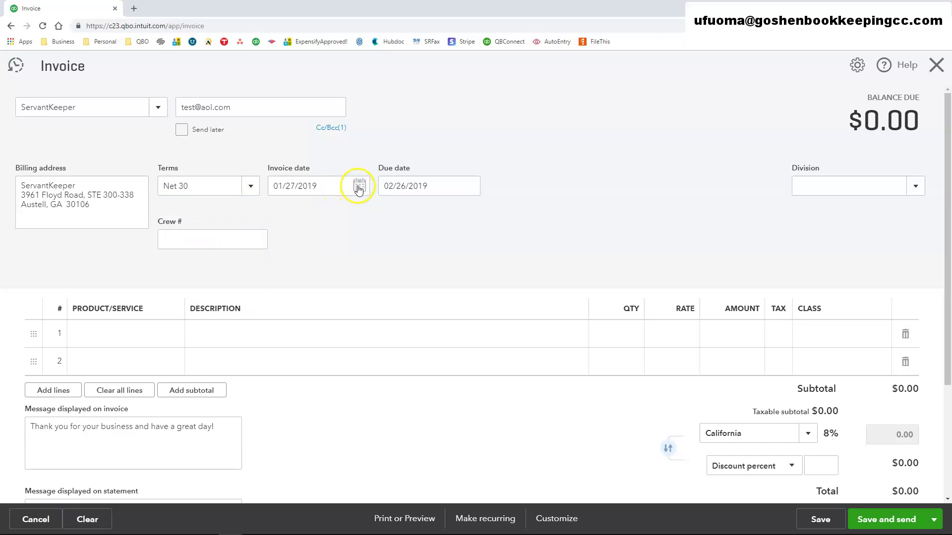
left_click(359, 186)
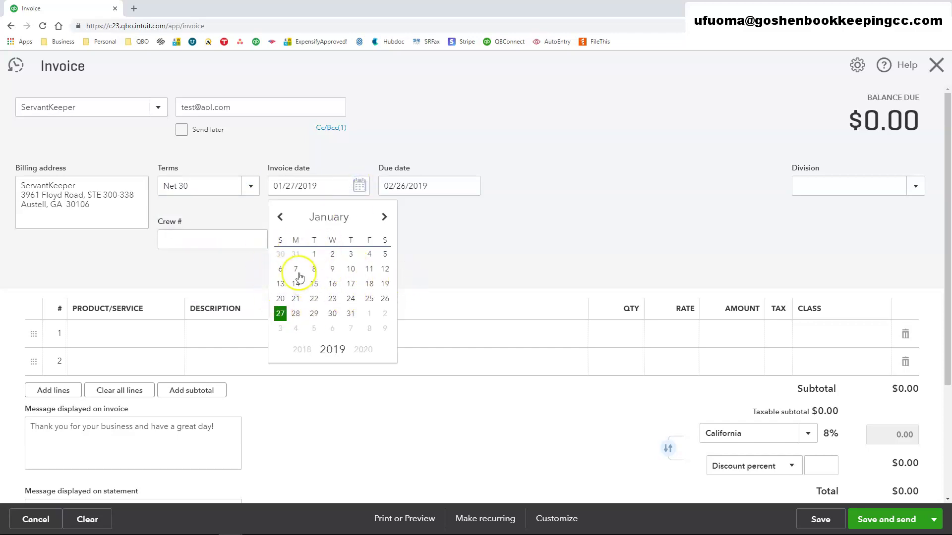
left_click(280, 313)
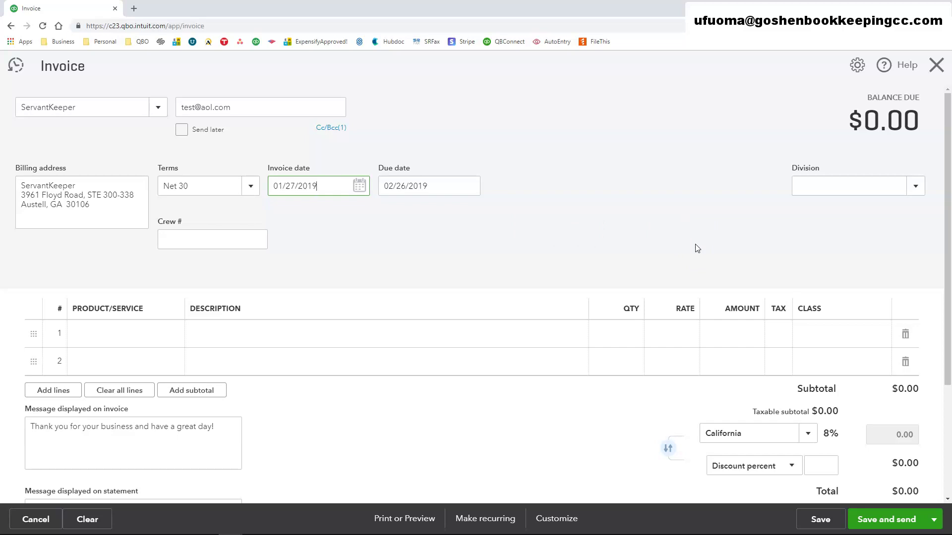
left_click(915, 186)
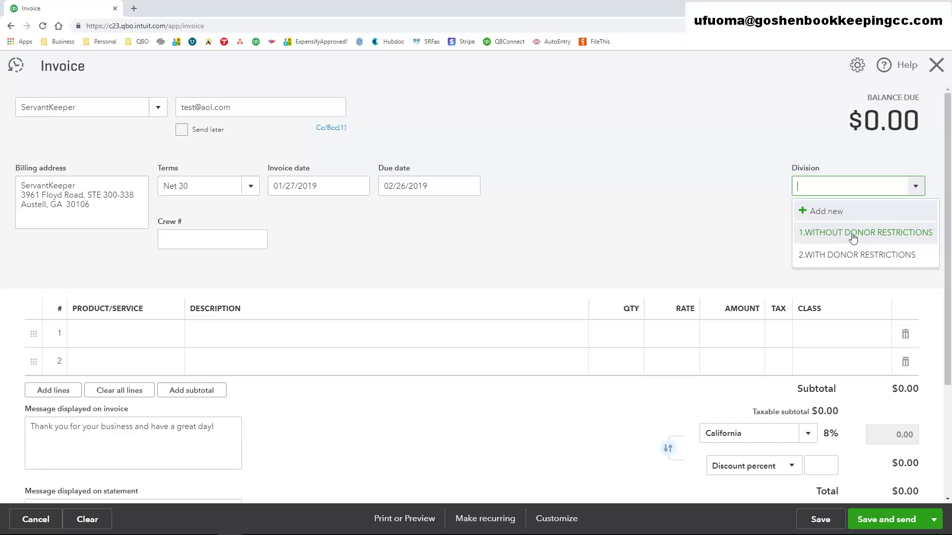
Choose 1.WITHOUT DONOR RESTRICTIONS as the invoice's division
left_click(853, 236)
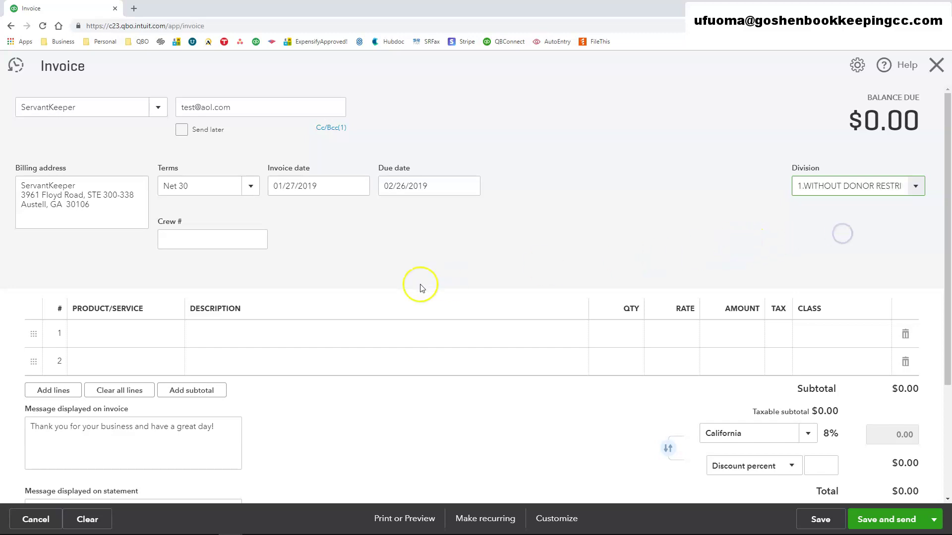
scroll(407, 292, "down", 2)
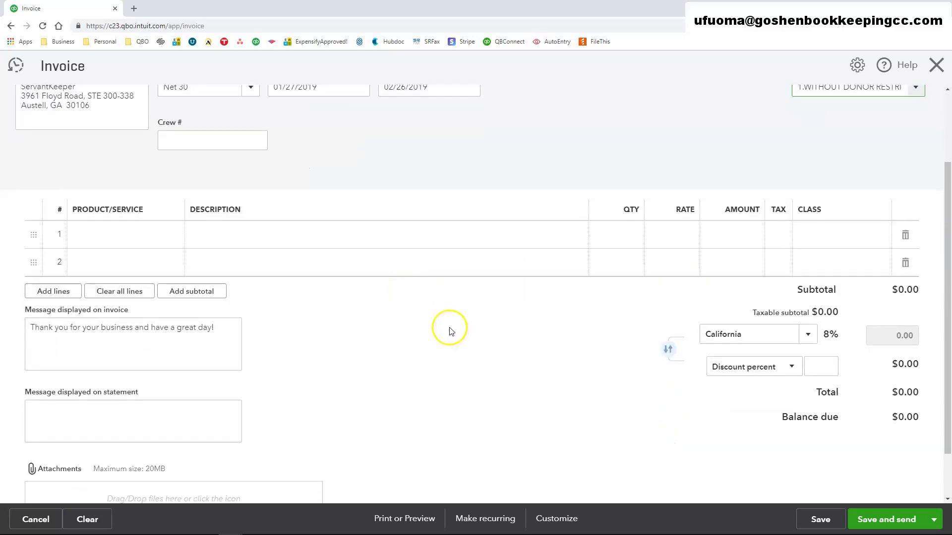
Choose + Add new from line 1's Product/Service list
left_click(113, 237)
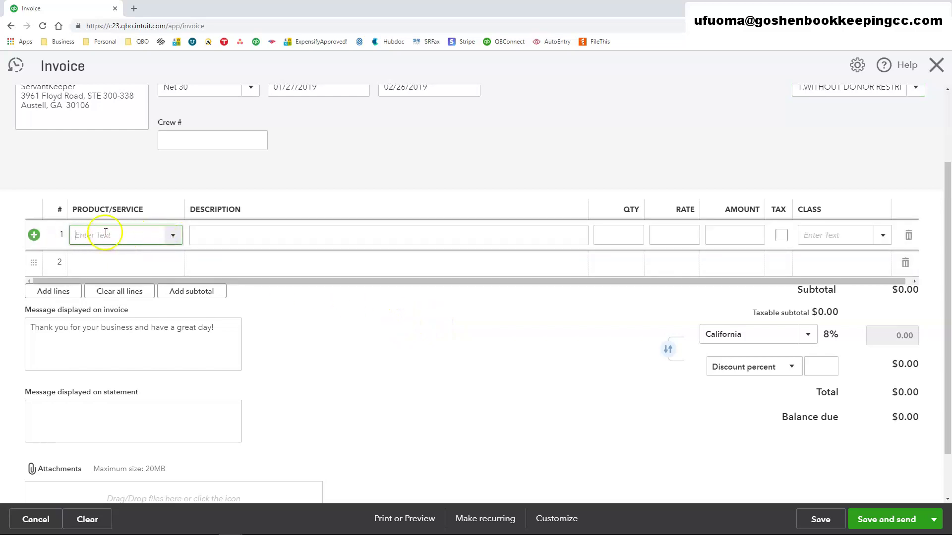
left_click(173, 235)
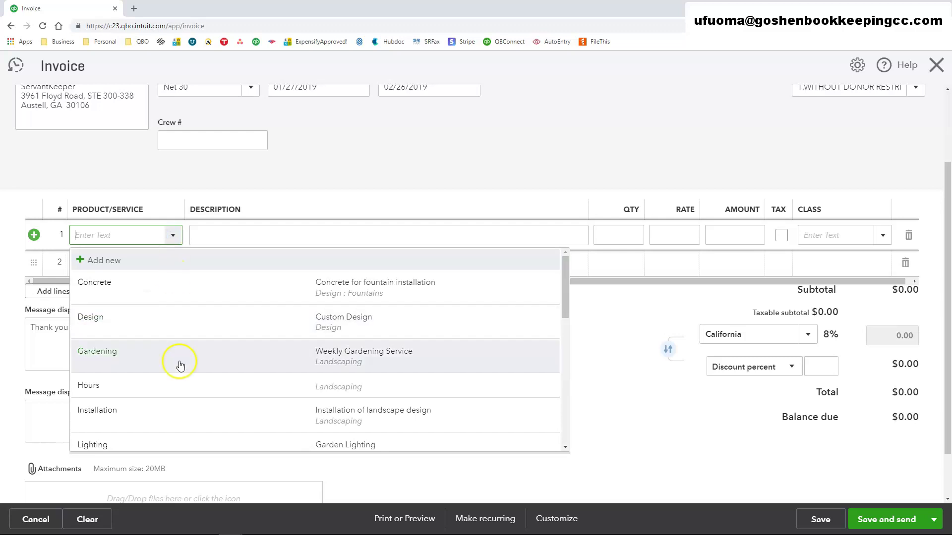
scroll(190, 331, "down", 7)
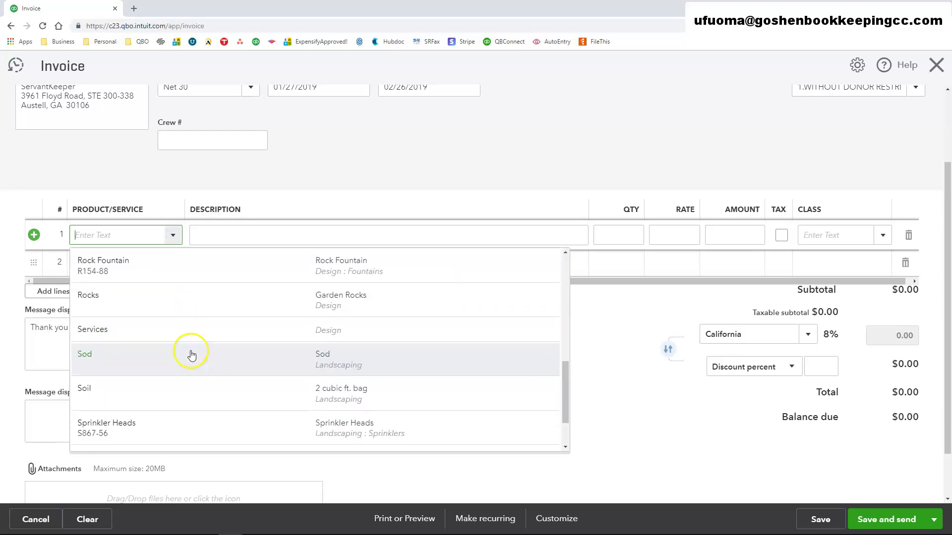
scroll(194, 381, "up", 7)
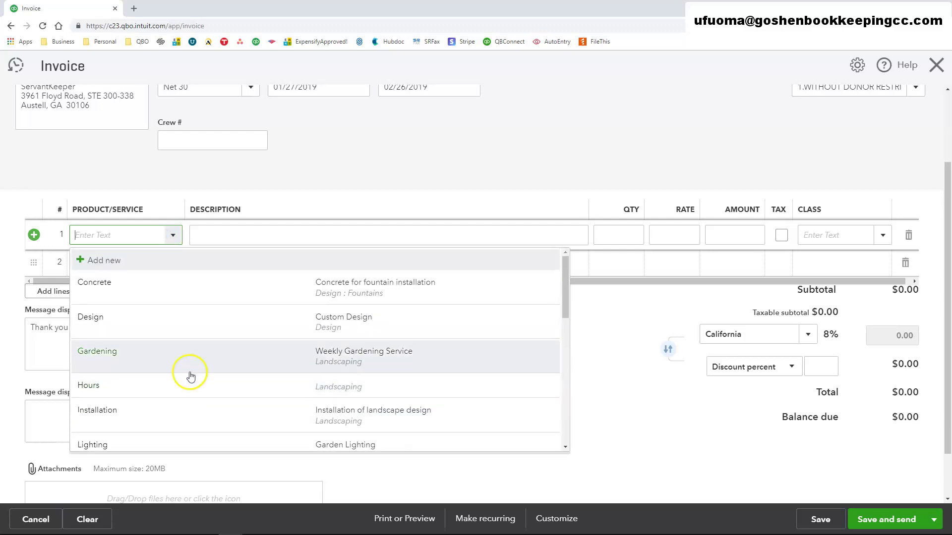
left_click(109, 263)
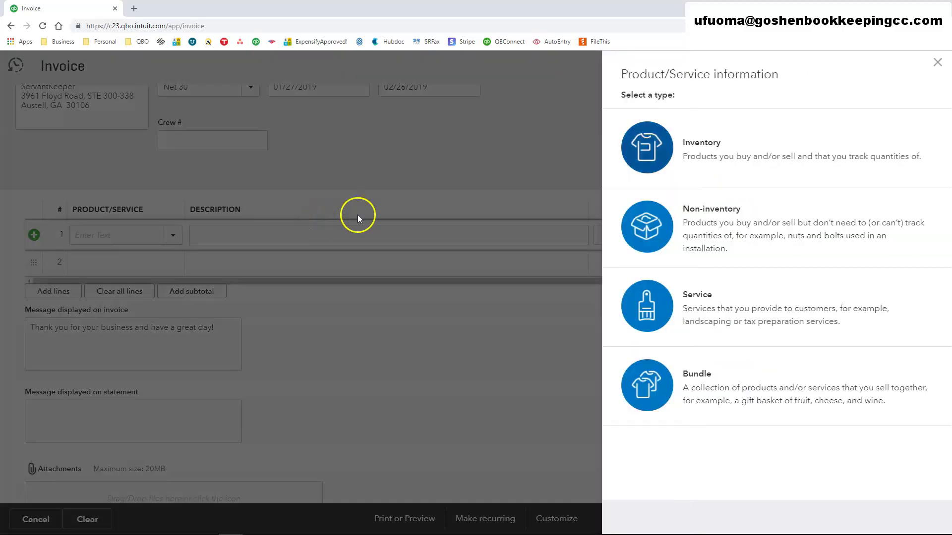
Make the new item a service named Pledges
left_click(704, 317)
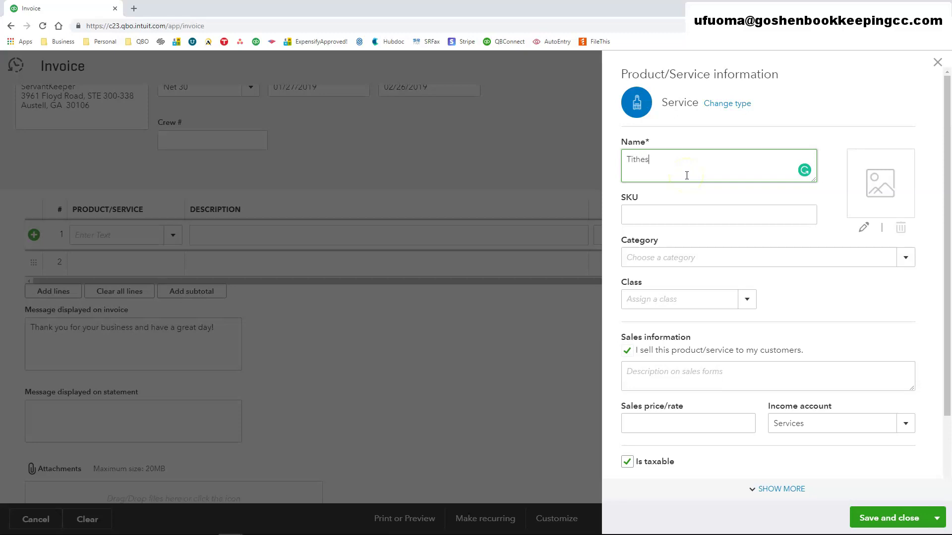
type("and Offerings")
left_click_drag(712, 161, 601, 153)
left_click(722, 159)
left_click_drag(721, 160, 613, 156)
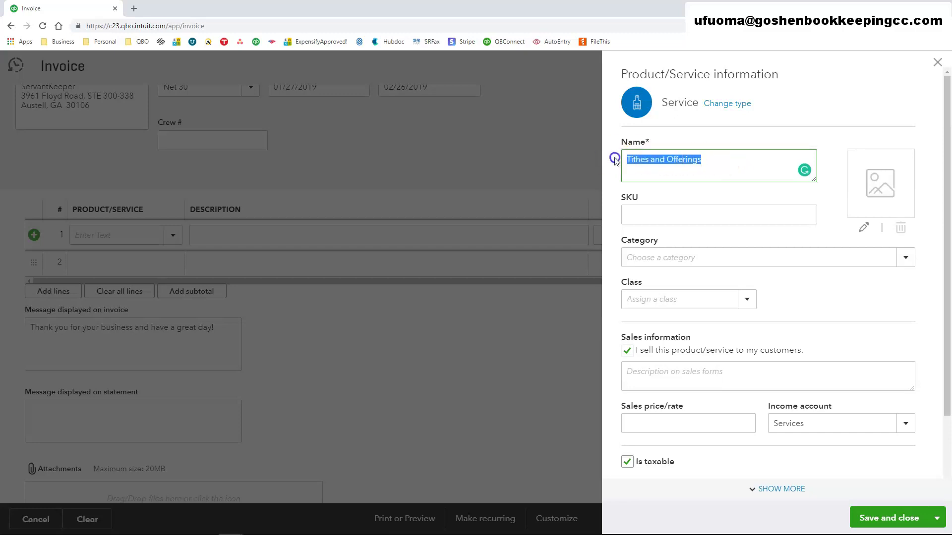
type("Pledges")
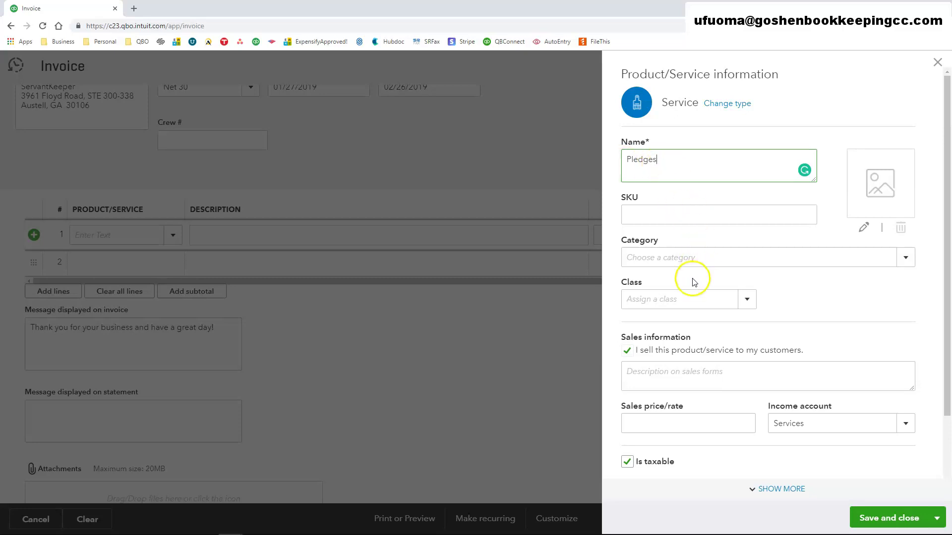
Give Pledges class 4.General Fund, Services income account, not taxable, and save it
left_click(904, 257)
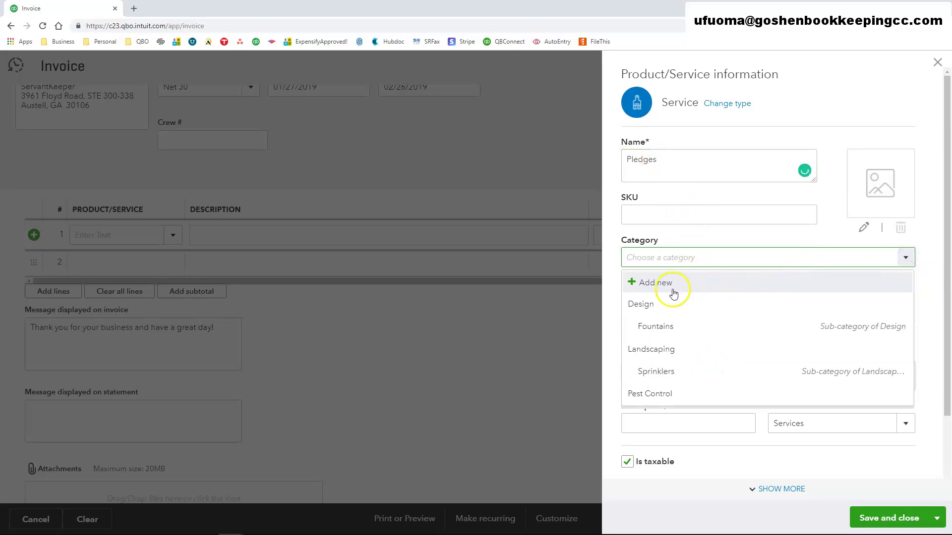
left_click(917, 285)
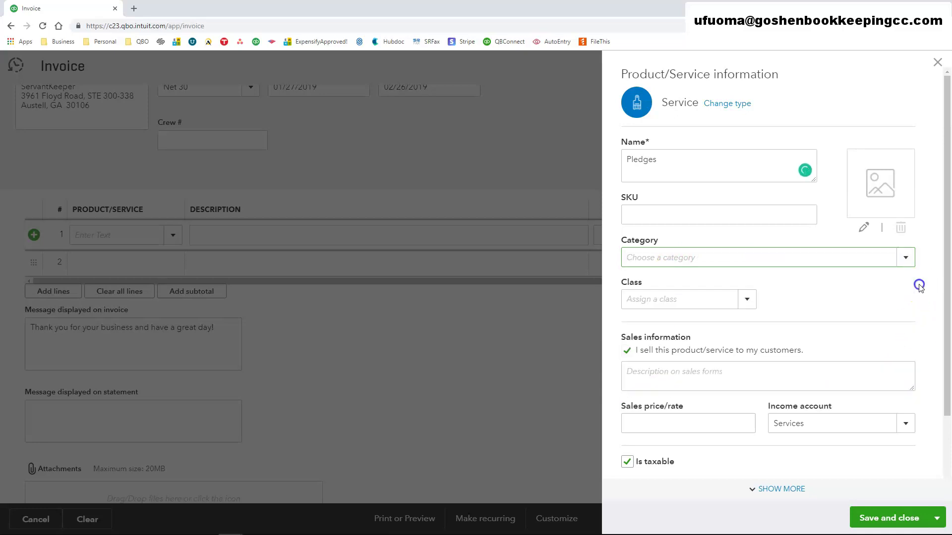
left_click(746, 299)
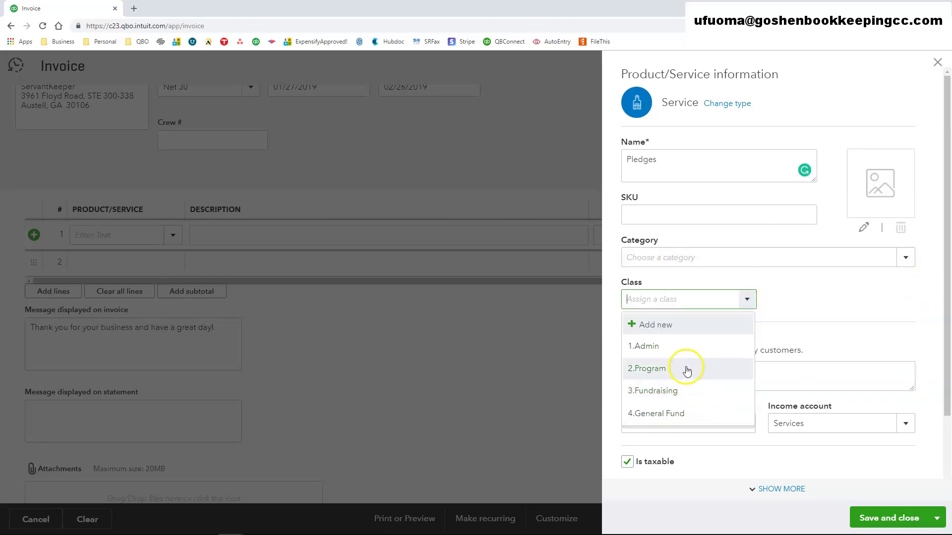
left_click(685, 415)
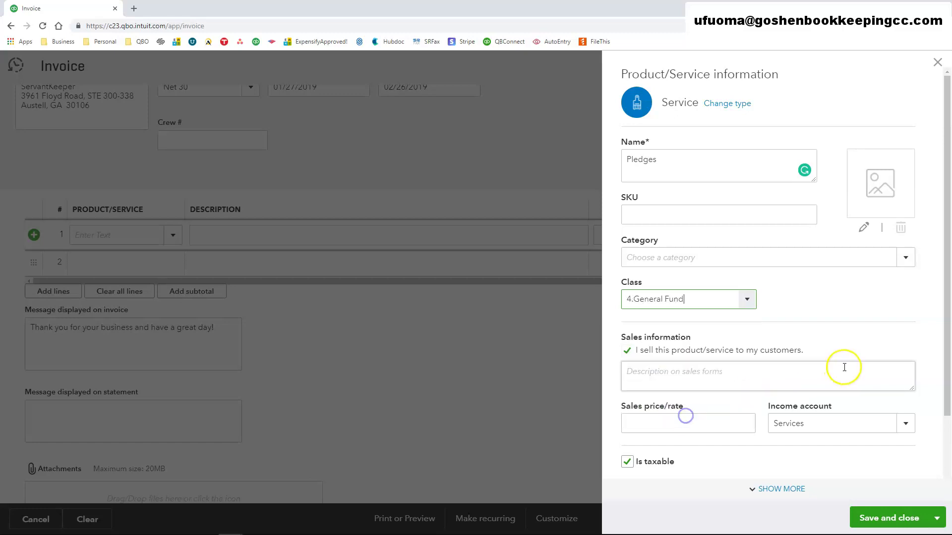
scroll(892, 342, "down", 2)
left_click(902, 334)
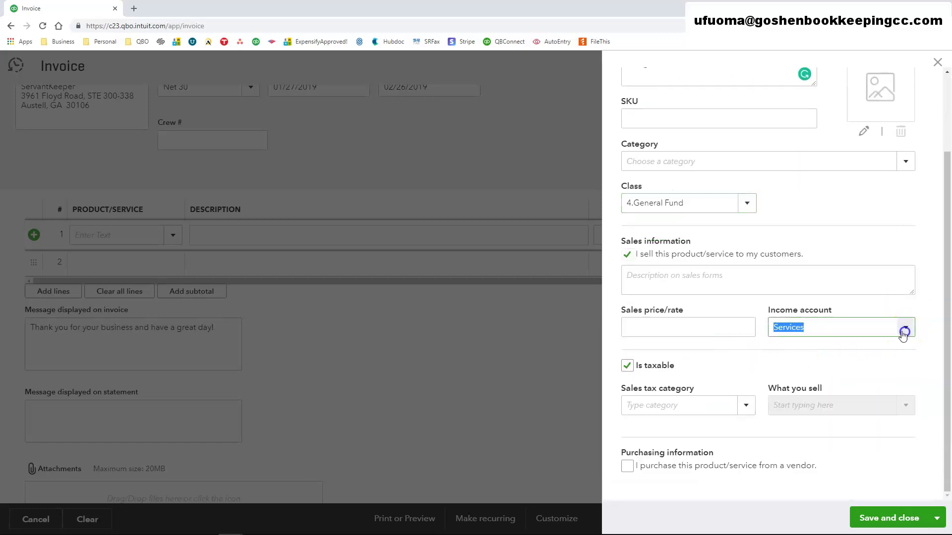
scroll(761, 194, "up", 5)
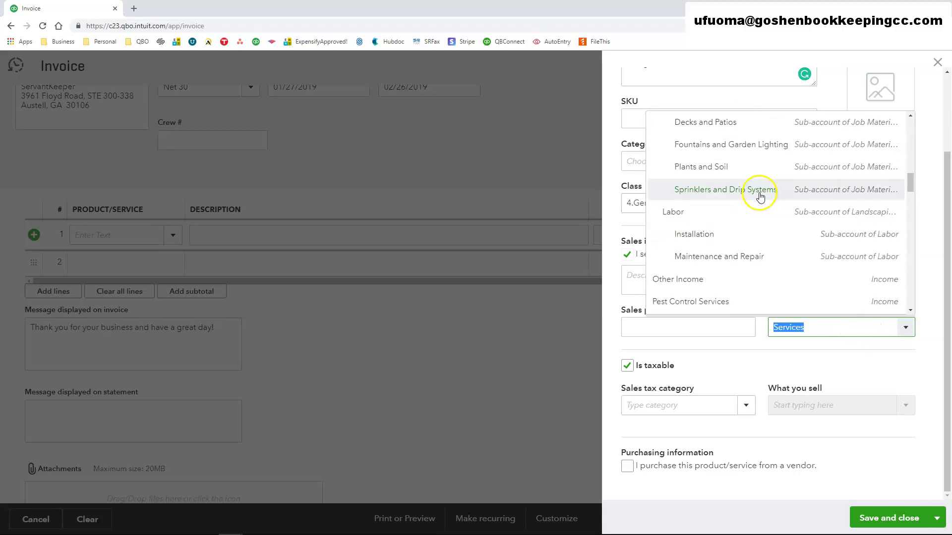
scroll(750, 304, "down", 4)
left_click(834, 356)
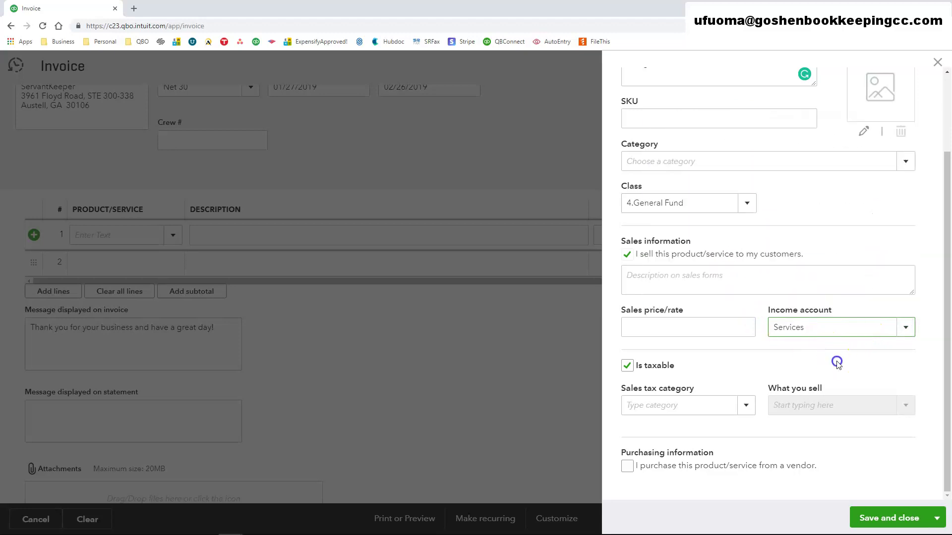
left_click(626, 365)
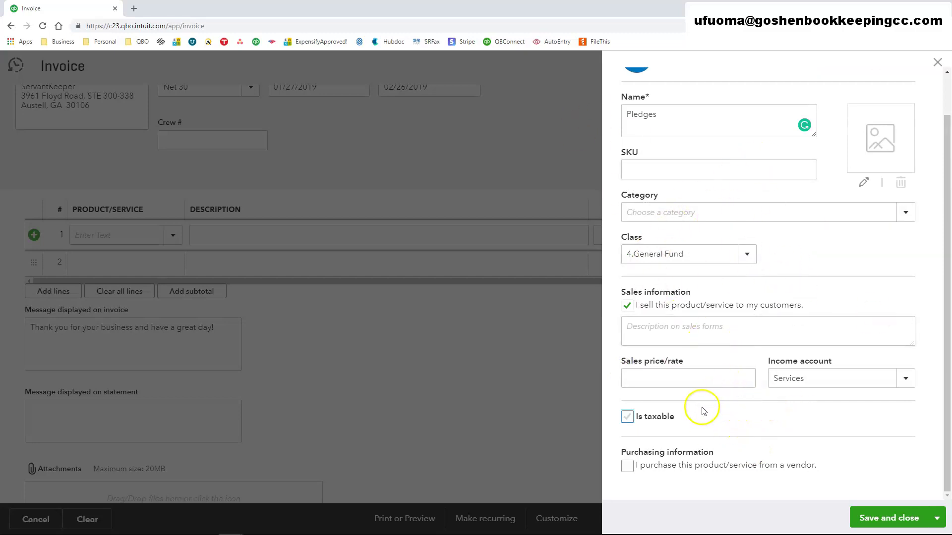
left_click(884, 518)
Describe line 1 as 'Members pledges', quantity 1 at rate 1,000, totalling $1,000.00
left_click(220, 237)
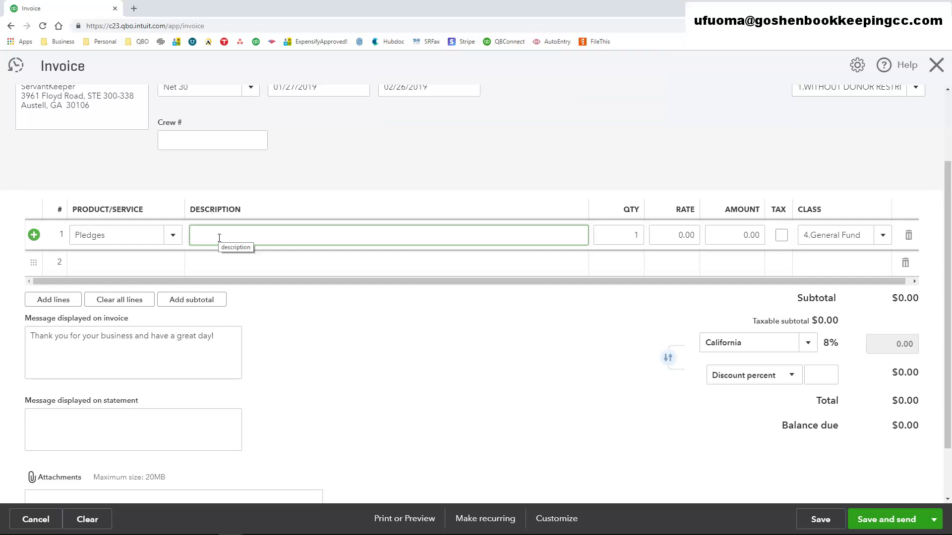
type("Members pledges")
key("Tab")
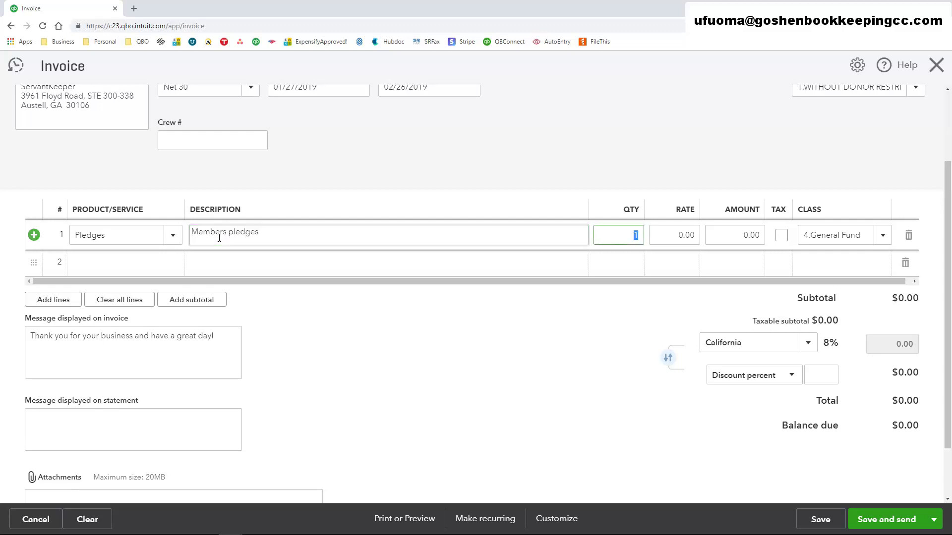
key("Tab")
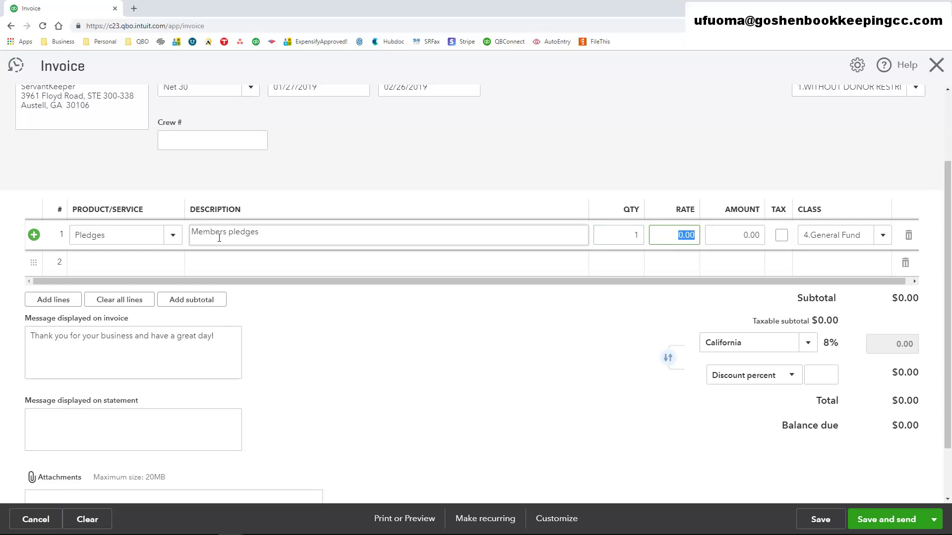
type("1,00")
type("0")
key("Tab")
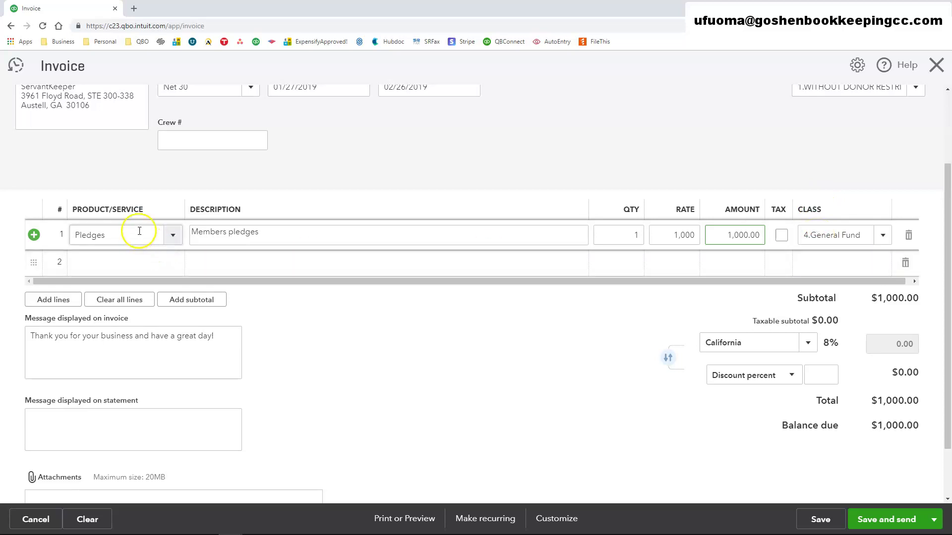
left_click(883, 235)
left_click(622, 329)
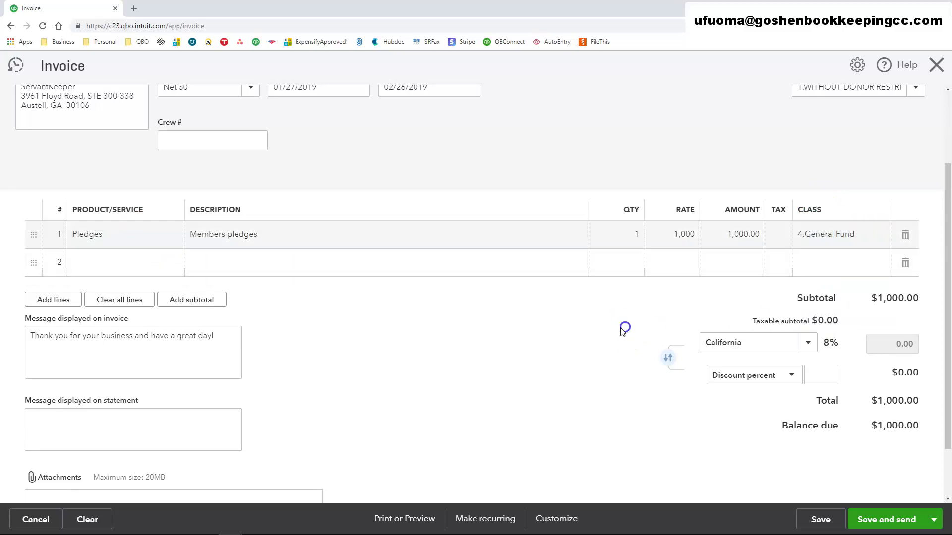
left_click(808, 346)
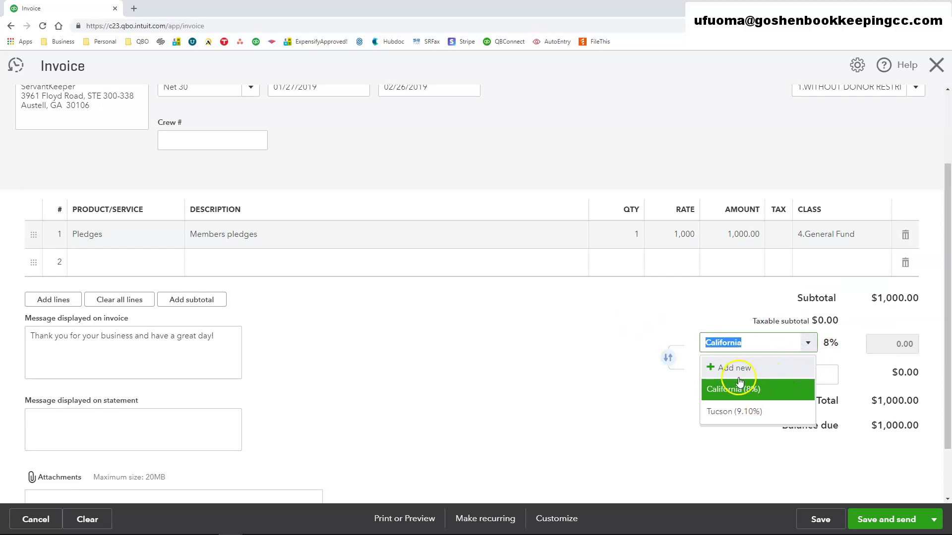
left_click(636, 390)
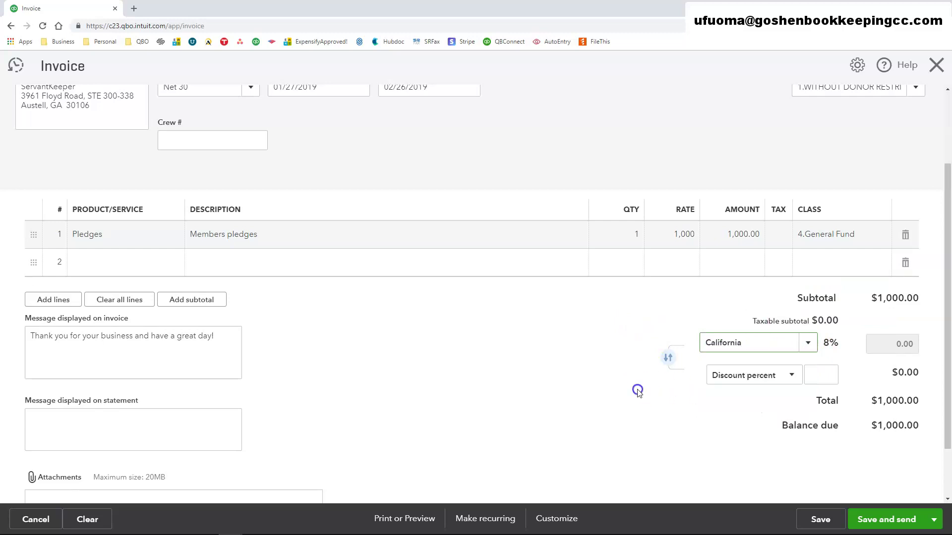
left_click(808, 379)
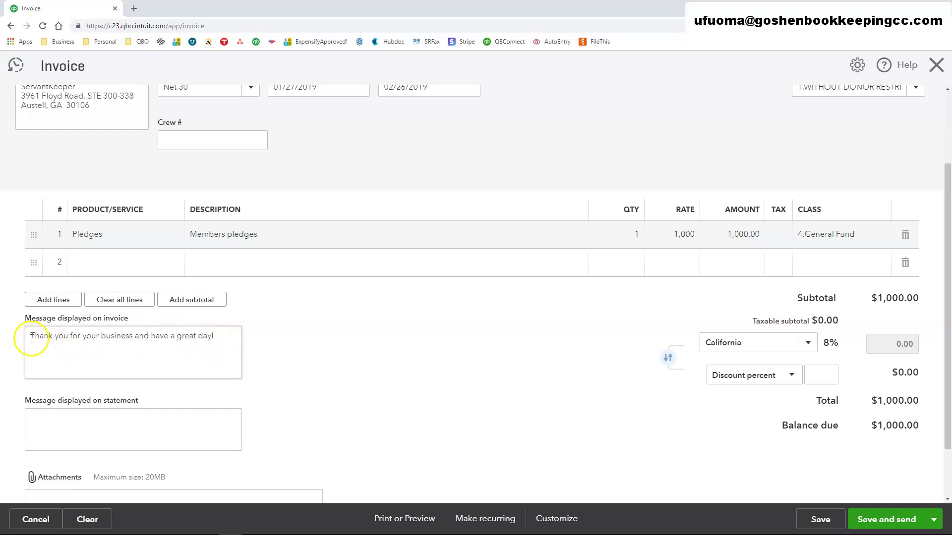
Rewrite the invoice message's ending to thank for the pledge and add 'Have a great day!'
left_click(216, 337)
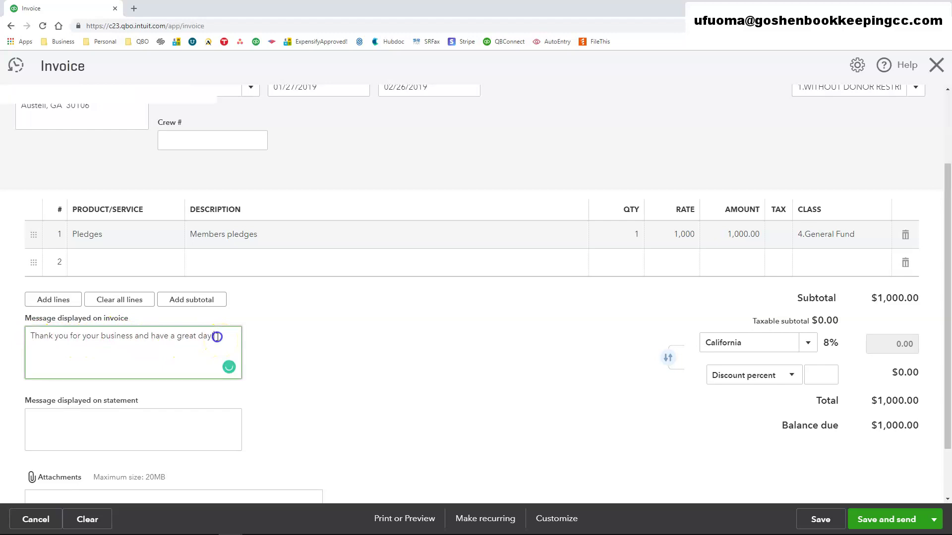
left_click_drag(214, 336, 86, 339)
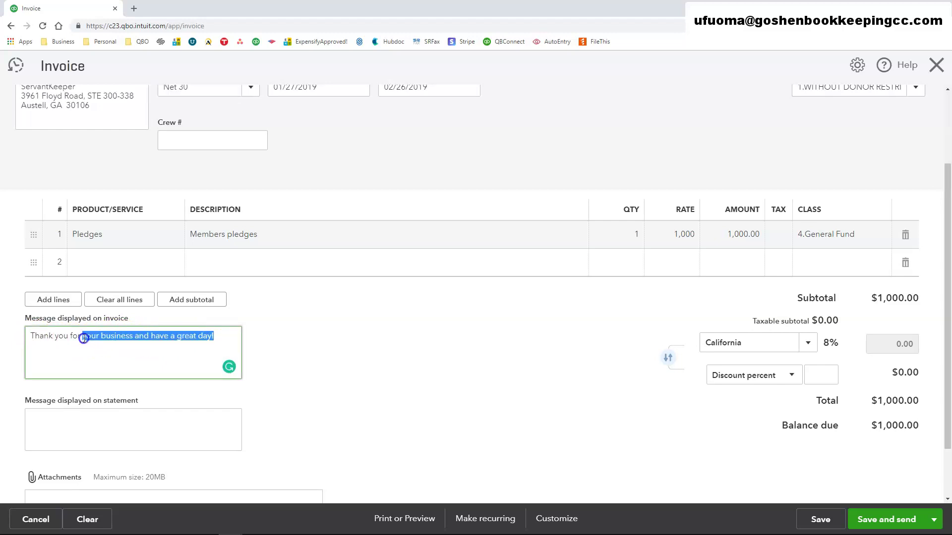
key("BackSpace")
type("ou for you for your")
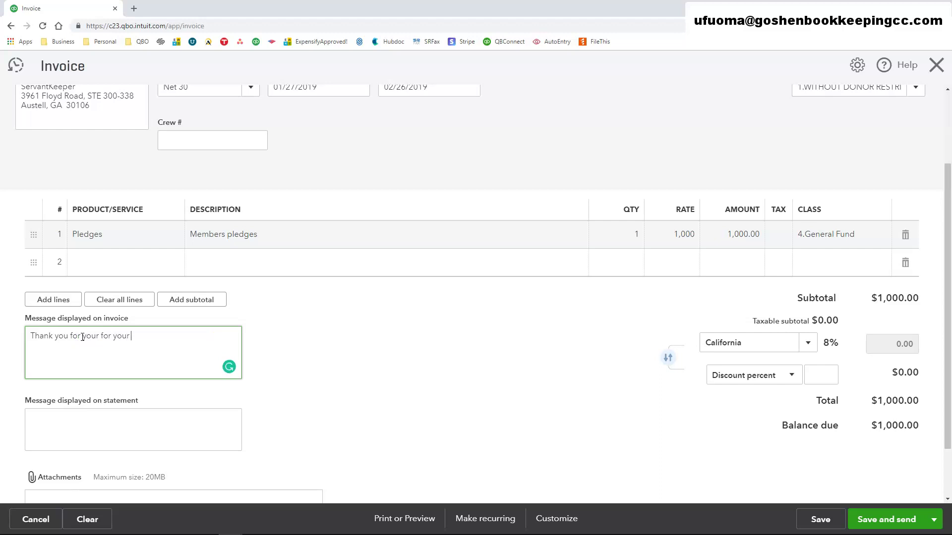
type(" pledge. Have a great day")
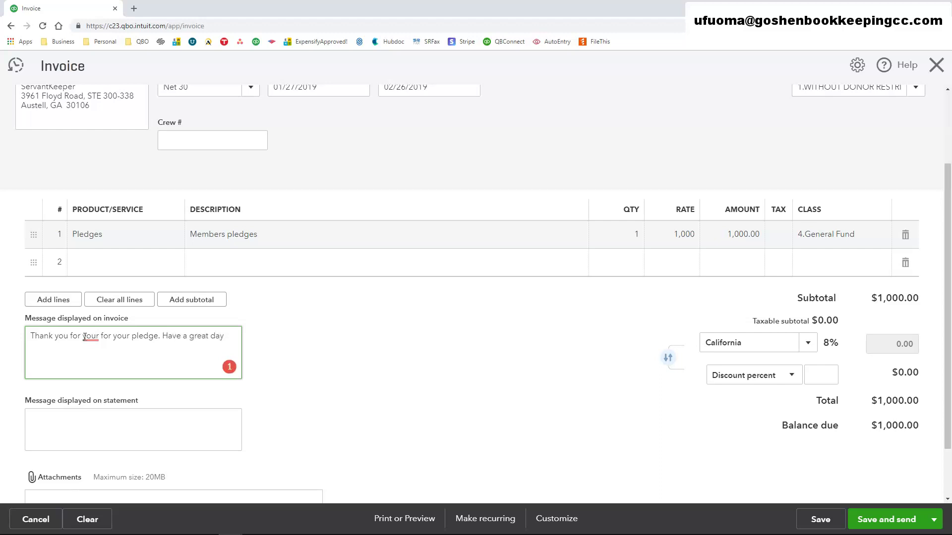
type("!")
left_click(85, 338)
left_click(106, 368)
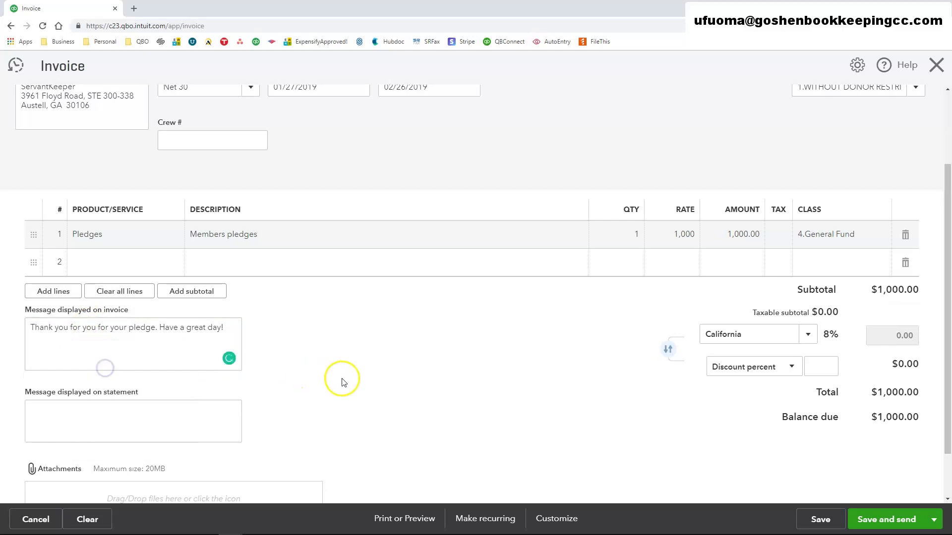
scroll(342, 382, "down", 1)
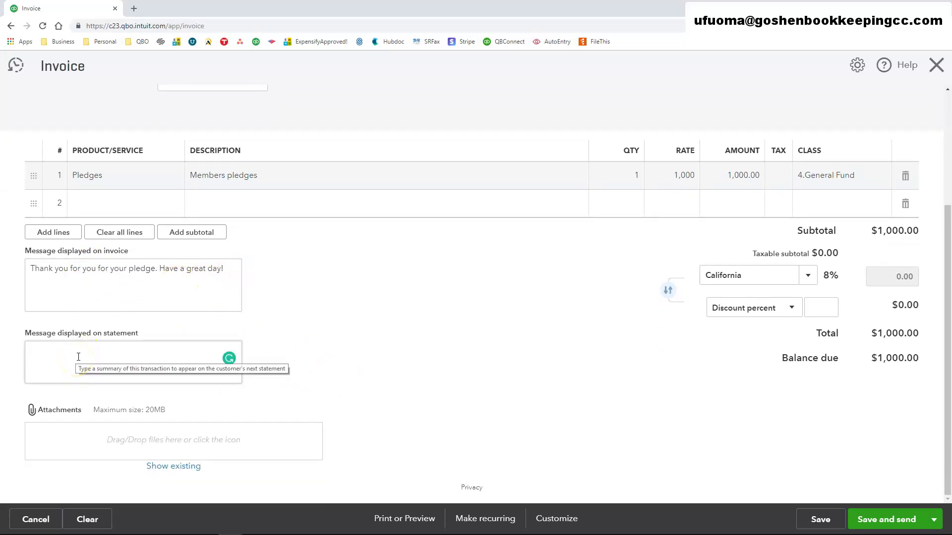
left_click(88, 358)
scroll(408, 325, "up", 3)
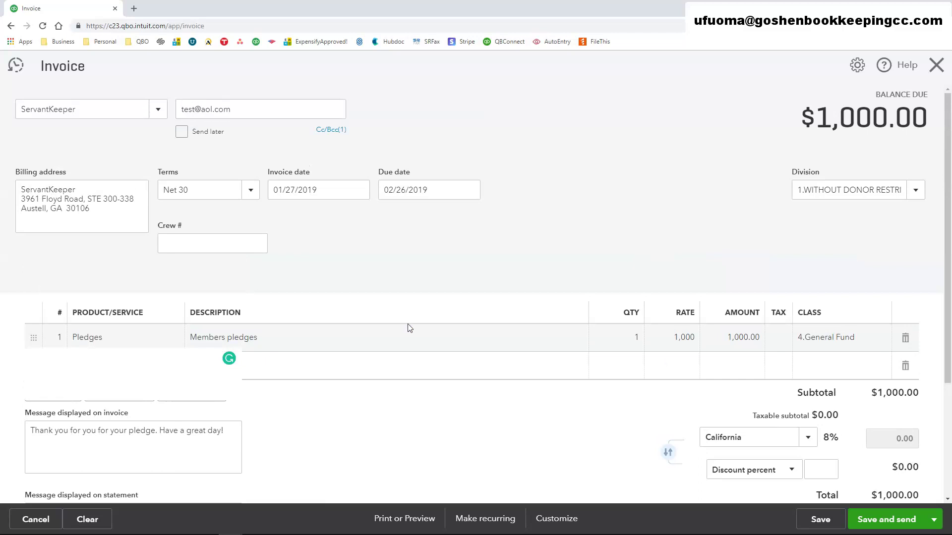
scroll(408, 327, "down", 3)
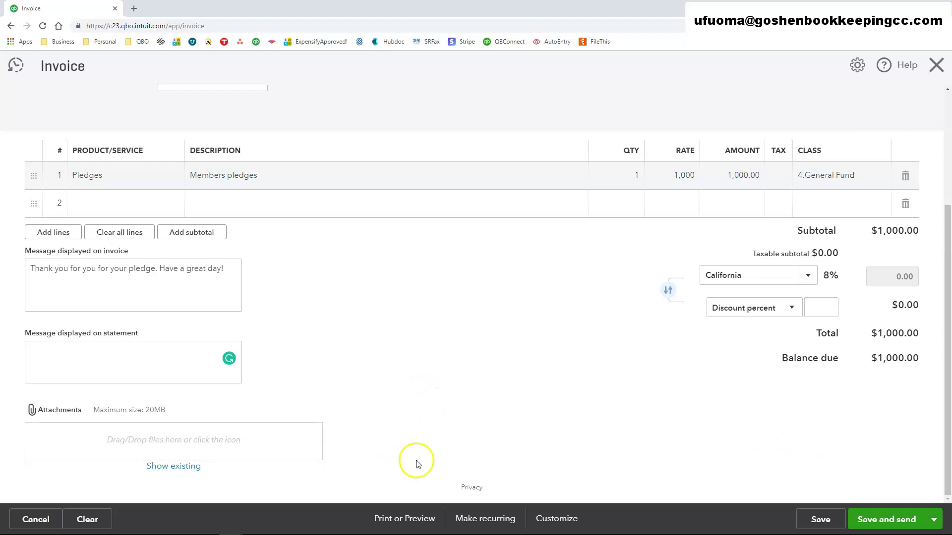
Mark the invoice as Print later in the Print or Preview options
left_click(402, 519)
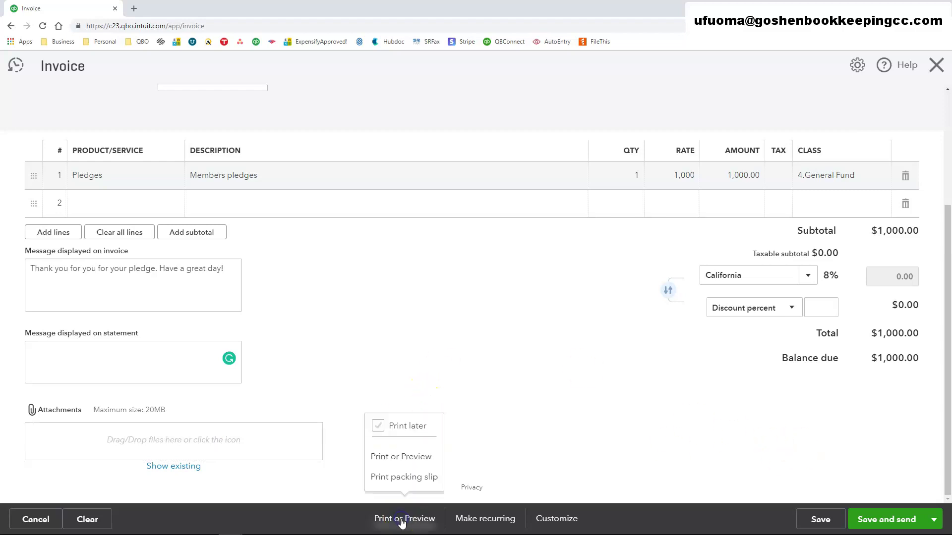
left_click(379, 426)
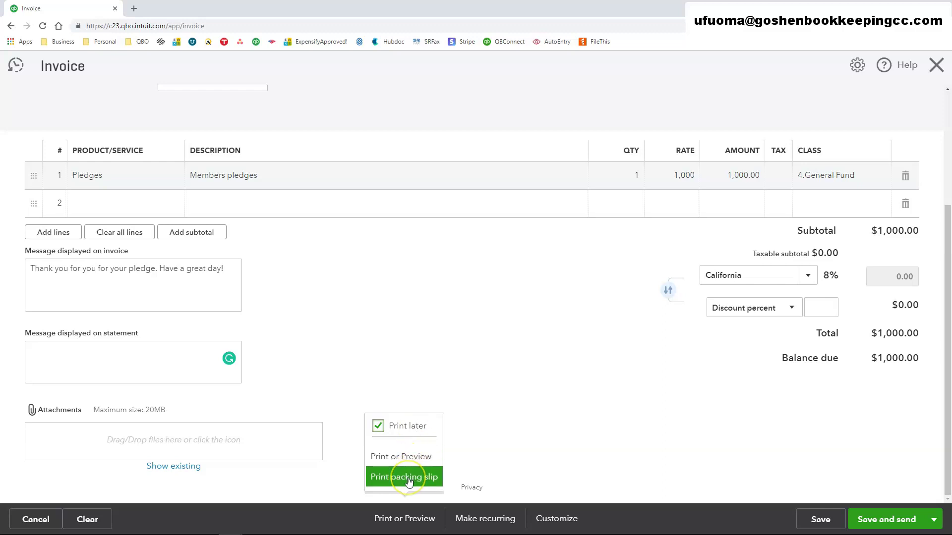
left_click(527, 450)
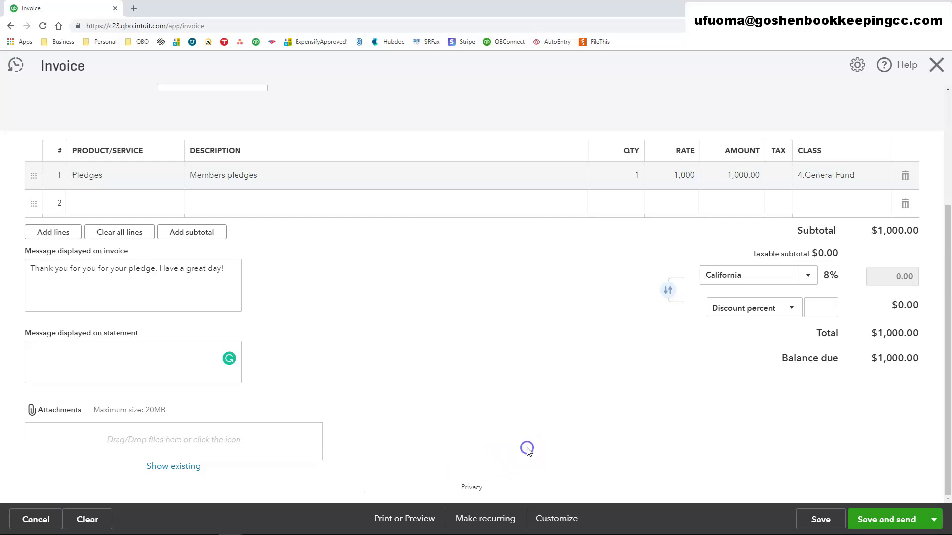
Save invoice 1038 with Save and close from the Save and send options, returning to the dashboard
left_click(559, 520)
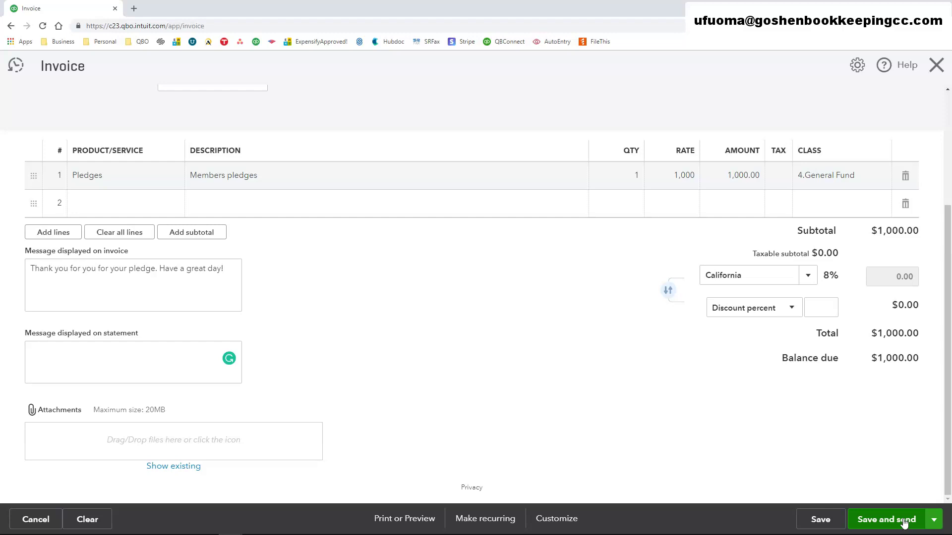
left_click(934, 520)
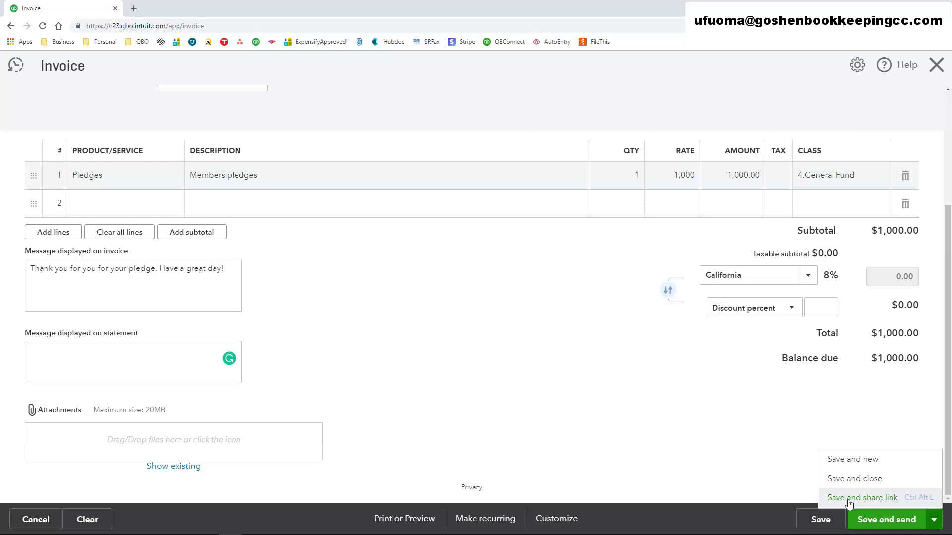
left_click(850, 504)
left_click(838, 480)
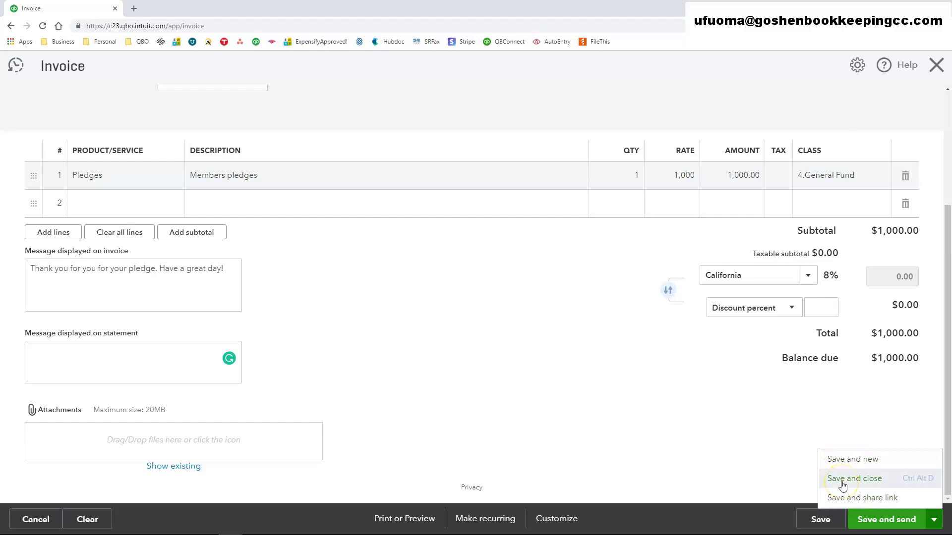
left_click(842, 482)
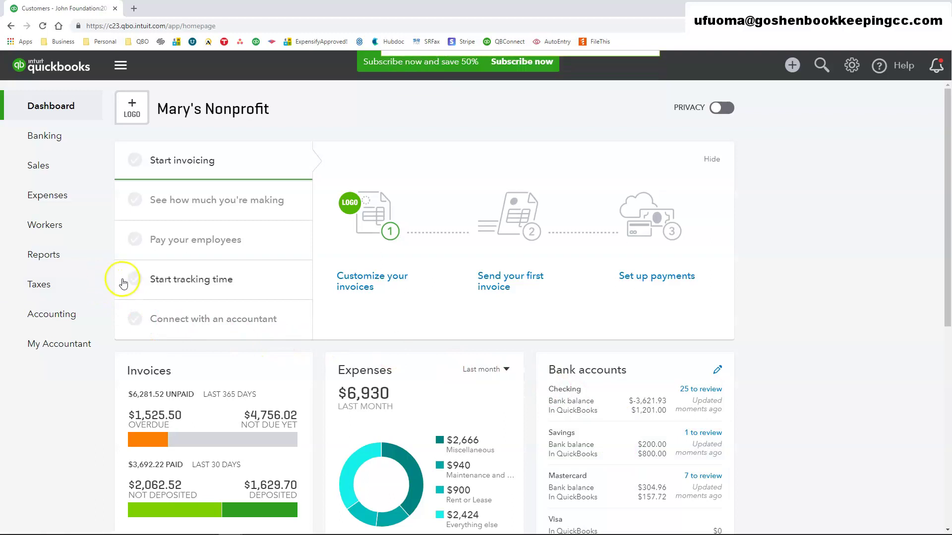
Go to All Sales and filter the transactions to Open Invoices
mouse_move(75, 172)
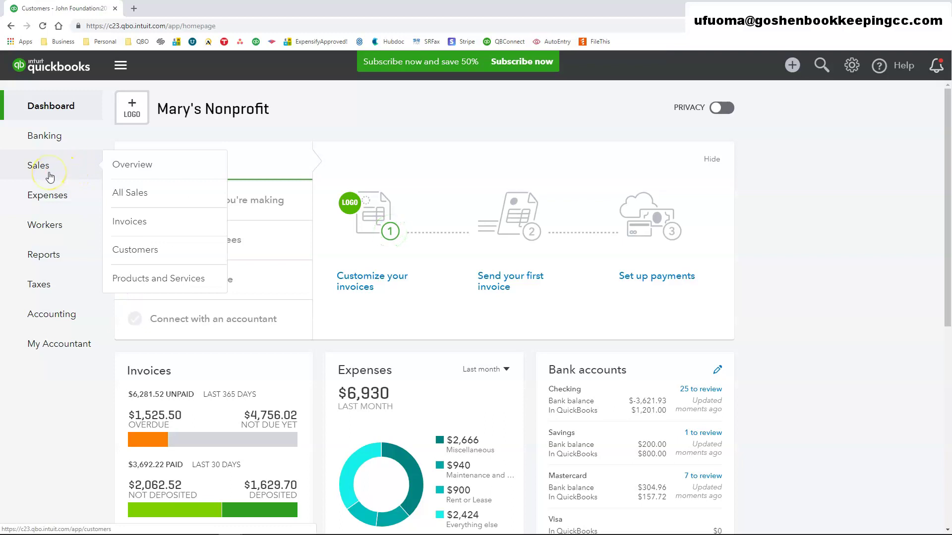
left_click(134, 204)
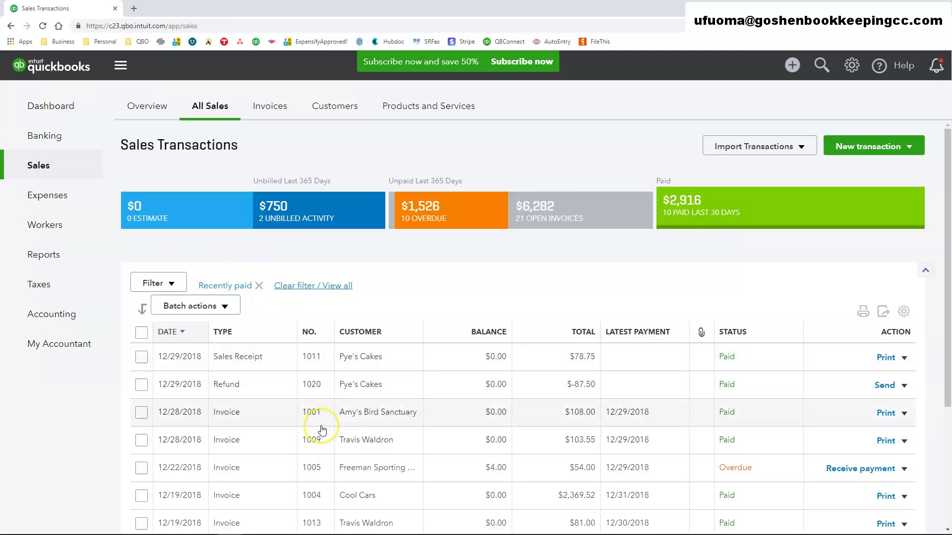
scroll(317, 427, "down", 2)
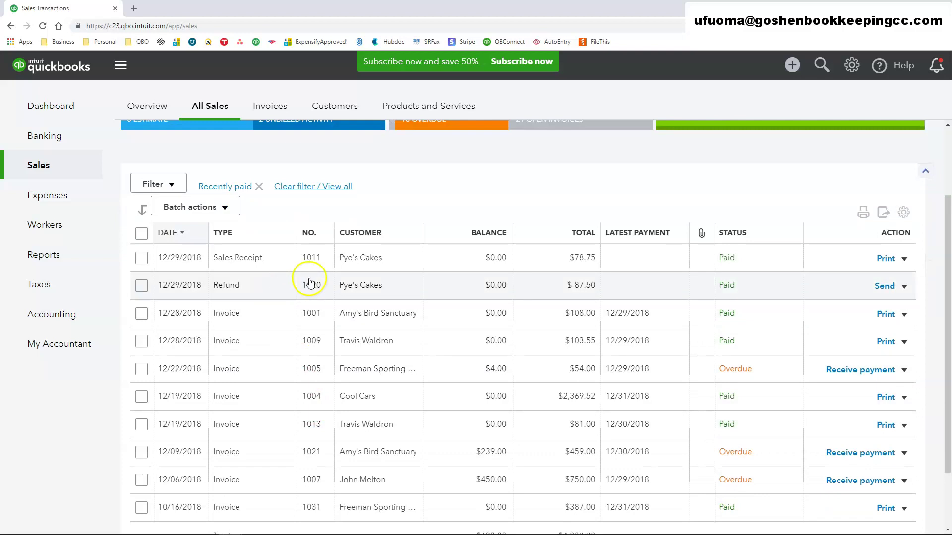
scroll(310, 282, "up", 2)
left_click(573, 218)
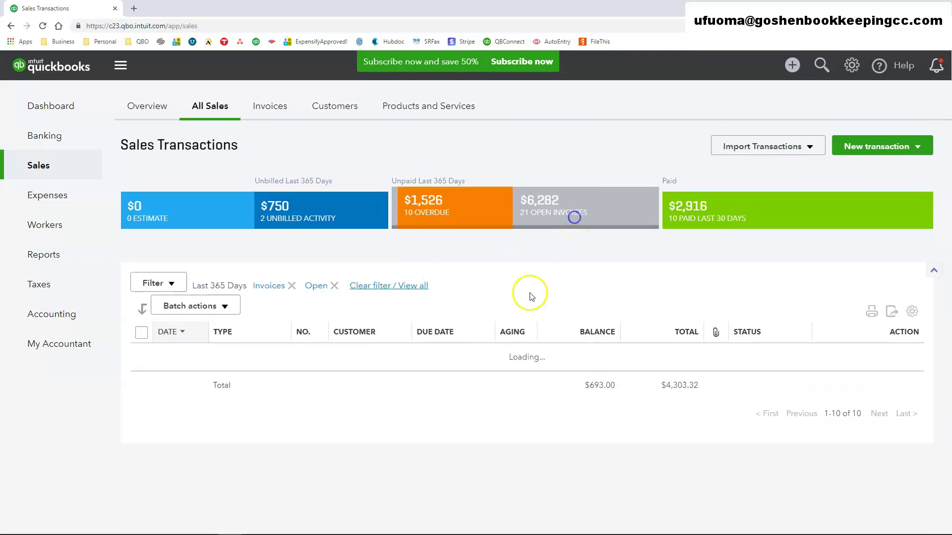